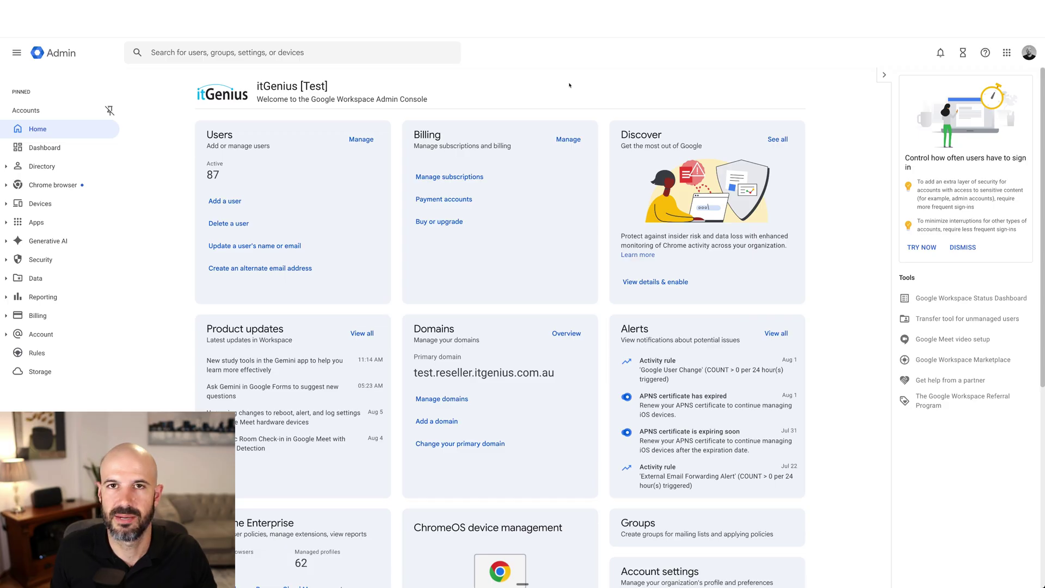
# Step: Open the test user's account page from the Users list filtered to the 01 Board unit
pyautogui.click(69, 169)
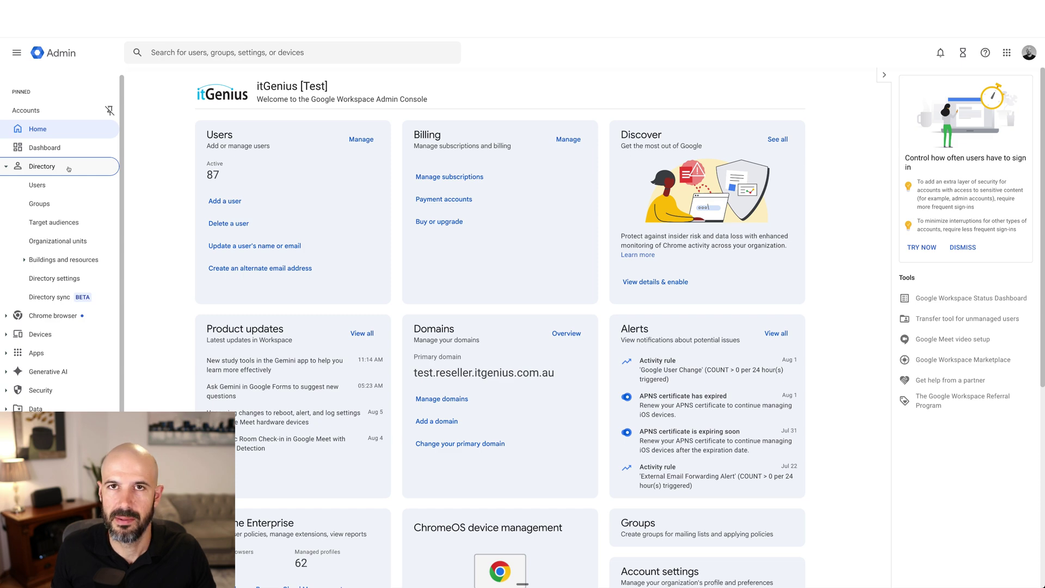
pyautogui.click(66, 185)
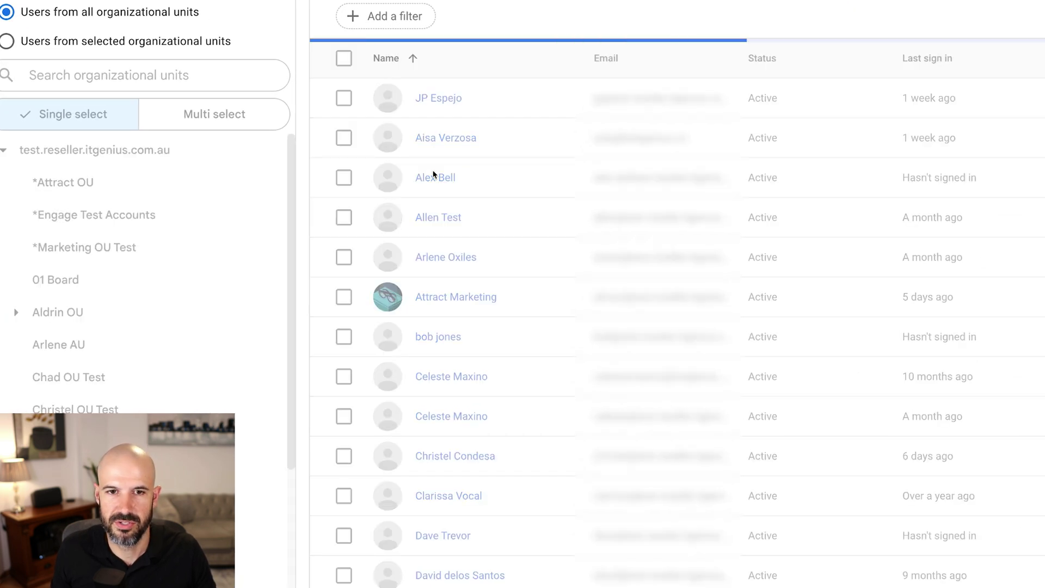
pyautogui.click(122, 290)
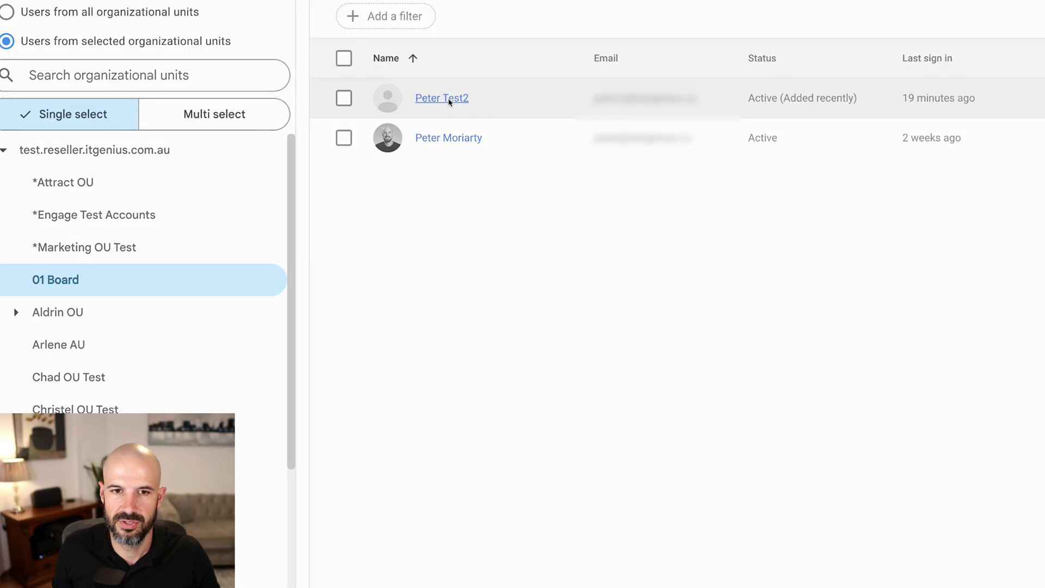
pyautogui.click(448, 99)
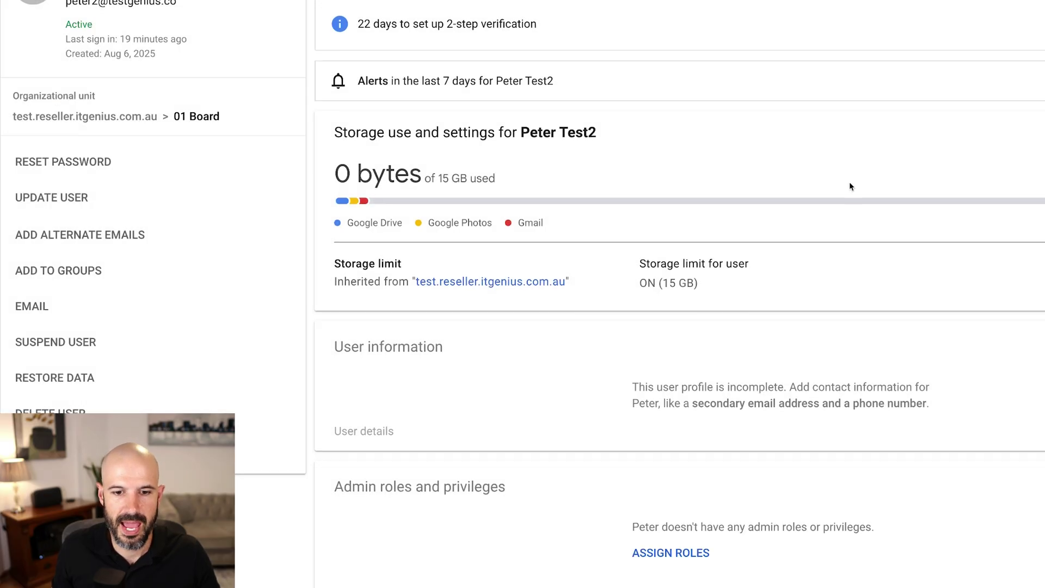
# Step: Assign the Super Admin role to the test user under Admin roles and privileges
pyautogui.scroll(-2, 578, 357)
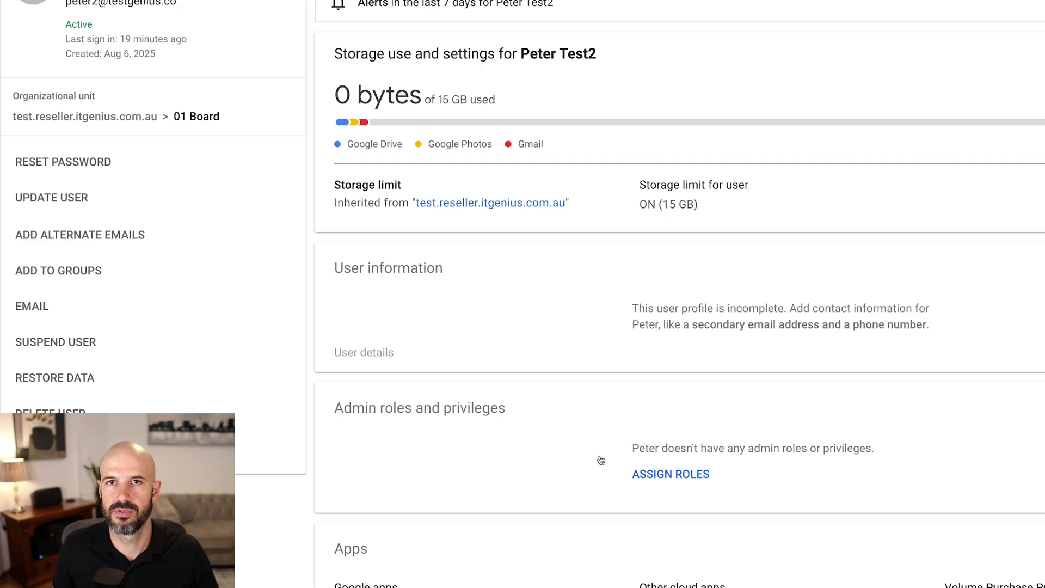
pyautogui.click(685, 482)
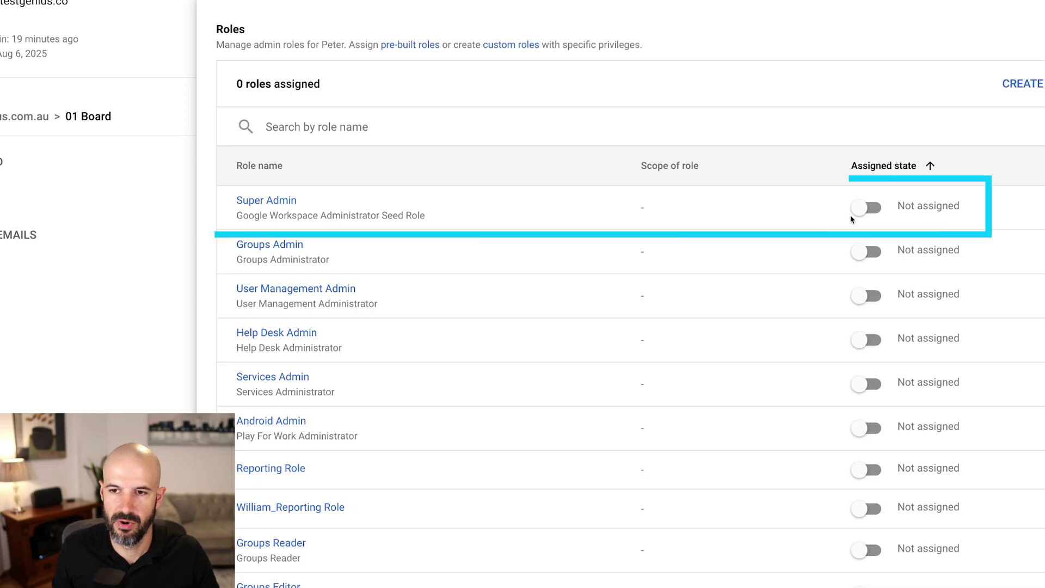
pyautogui.click(864, 208)
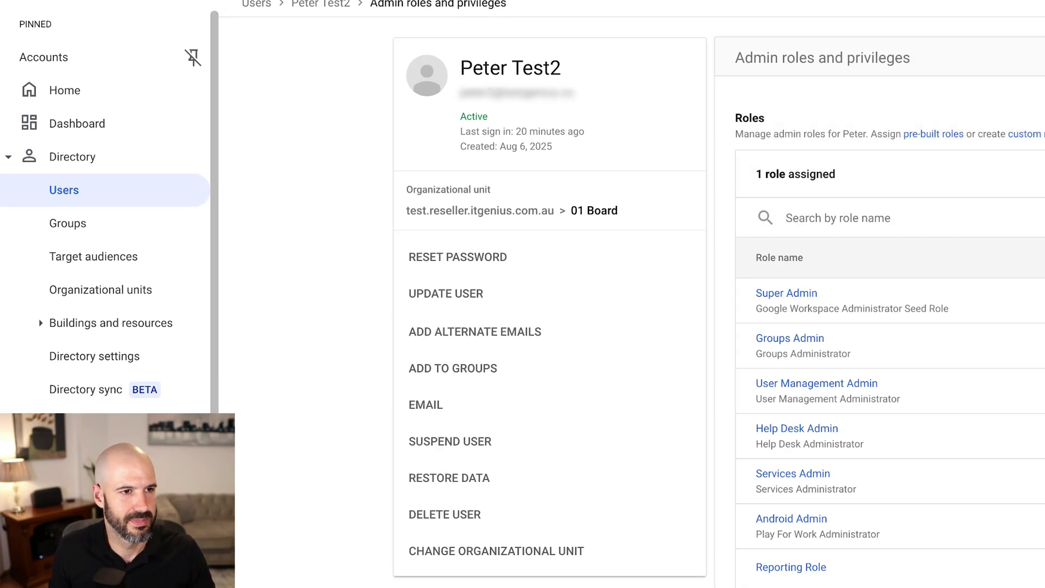
# Step: Select the test user in the 01 Board user list and choose Delete selected users
pyautogui.click(63, 202)
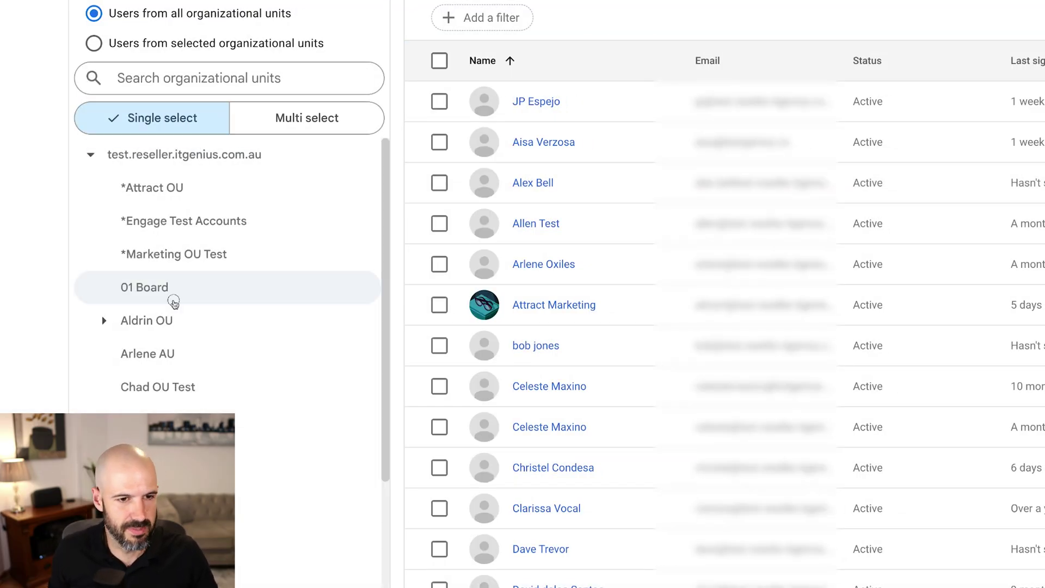
pyautogui.click(171, 301)
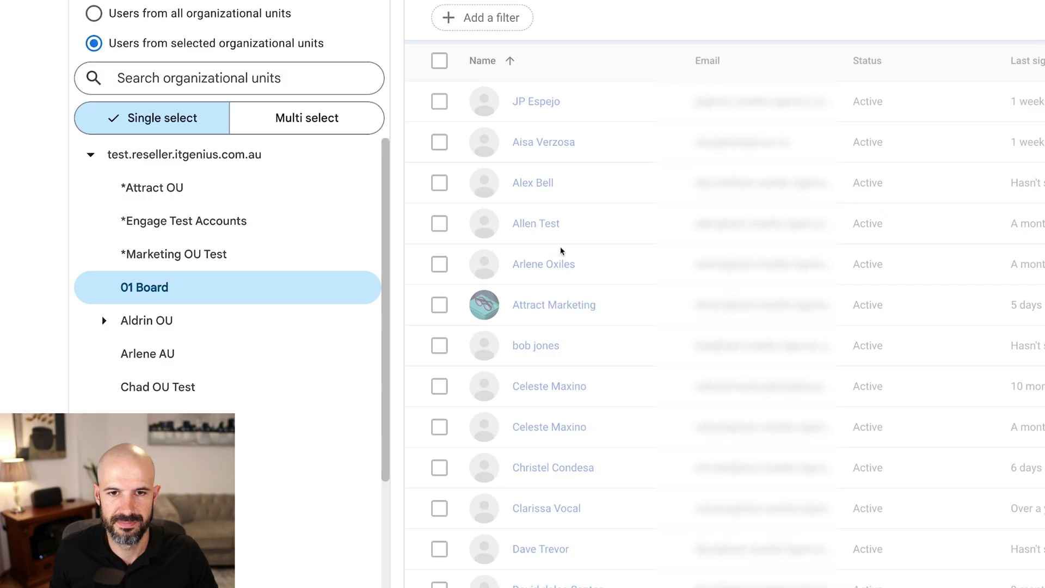
pyautogui.click(440, 103)
pyautogui.click(855, 120)
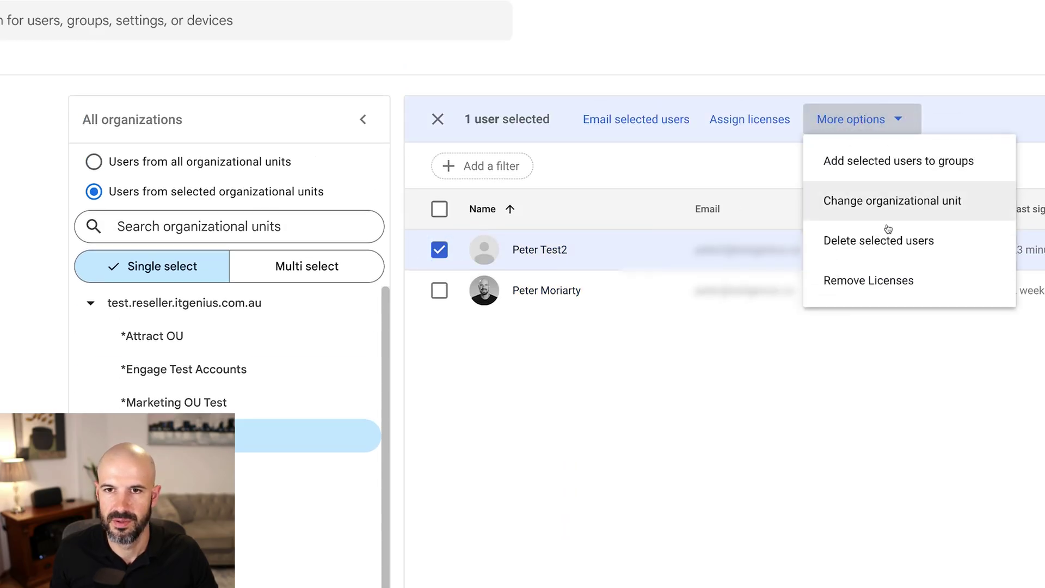
pyautogui.click(889, 250)
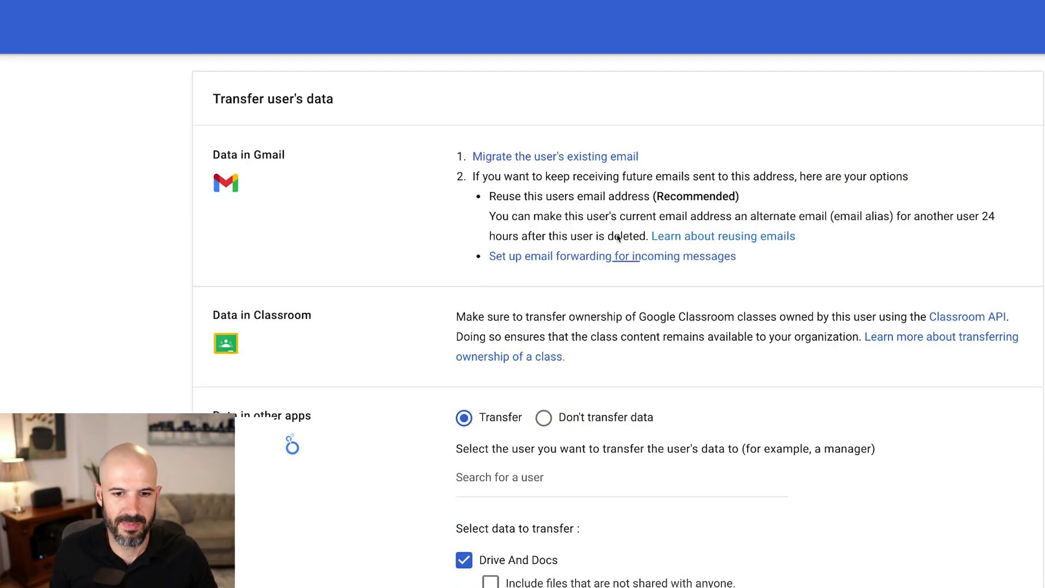
# Step: Include unshared Drive files, release booked calendar resources and include unshared Looker Studio assets
pyautogui.click(491, 582)
pyautogui.scroll(-5, 491, 544)
pyautogui.click(491, 397)
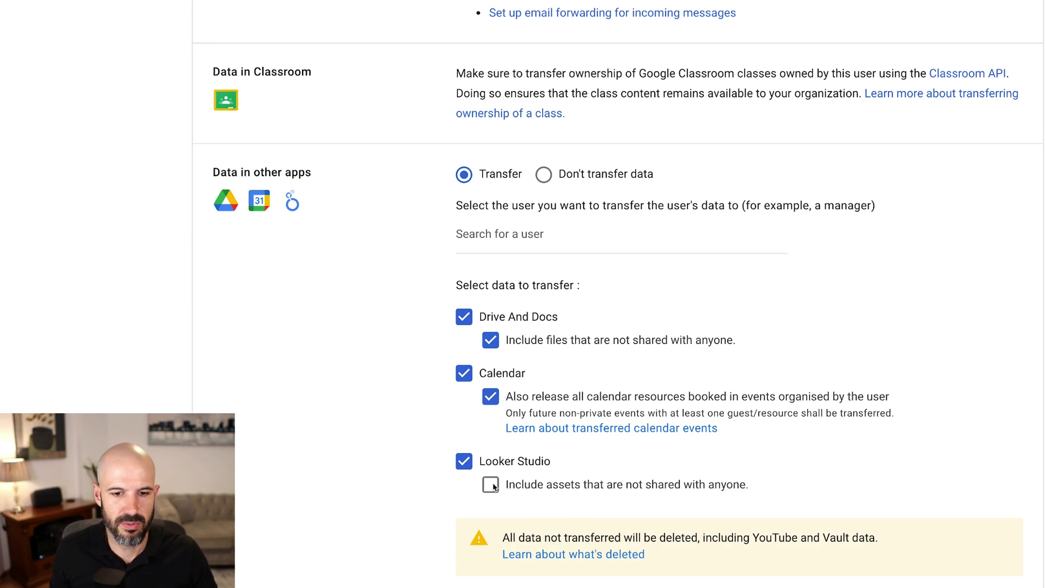
pyautogui.click(490, 484)
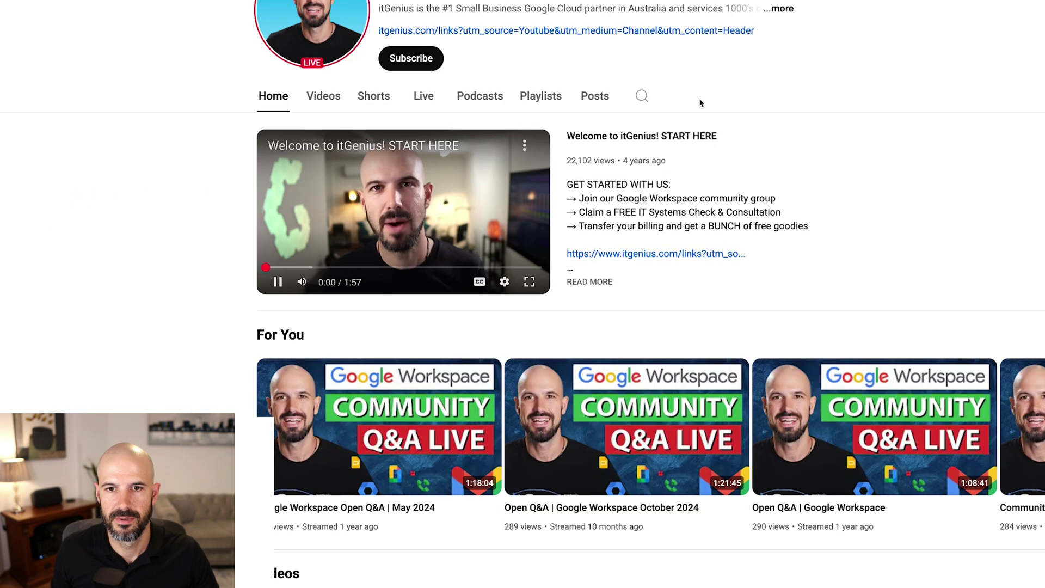
# Step: Search the YouTube channel's videos for 'offboarding'
pyautogui.click(641, 96)
pyautogui.write('offboarding')
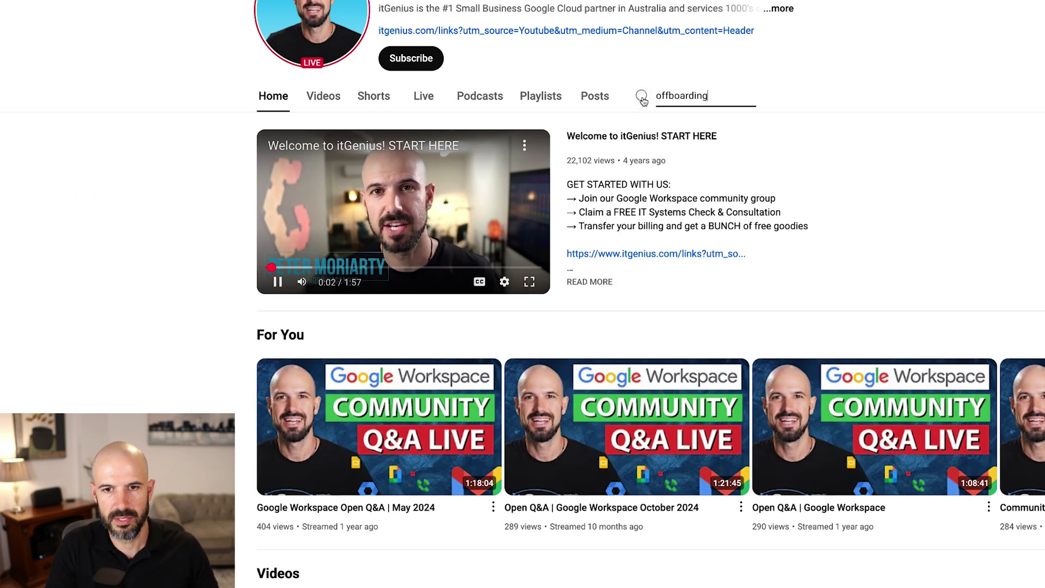
pyautogui.press('Return')
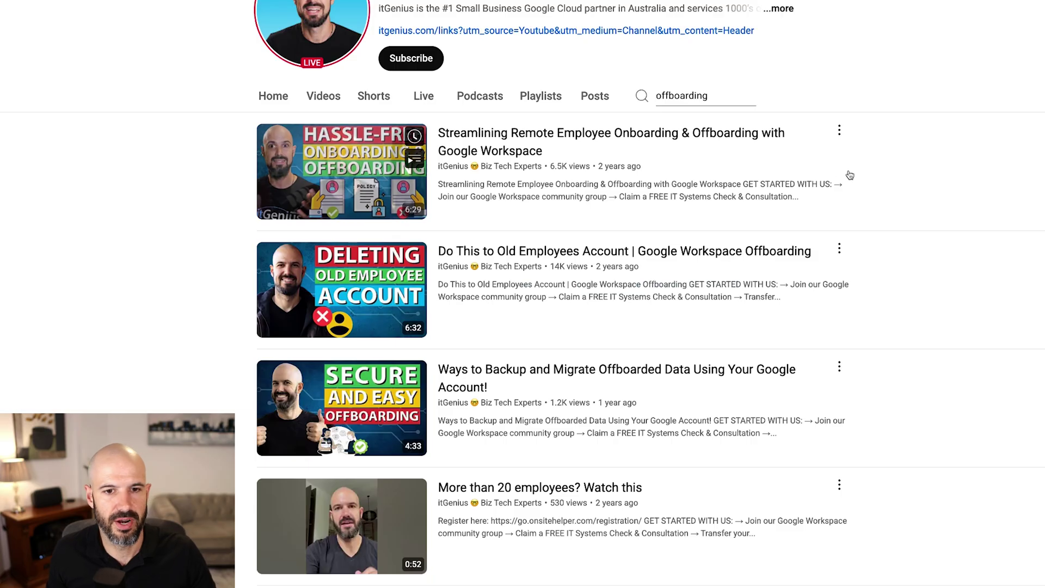
pyautogui.scroll(-2, 891, 180)
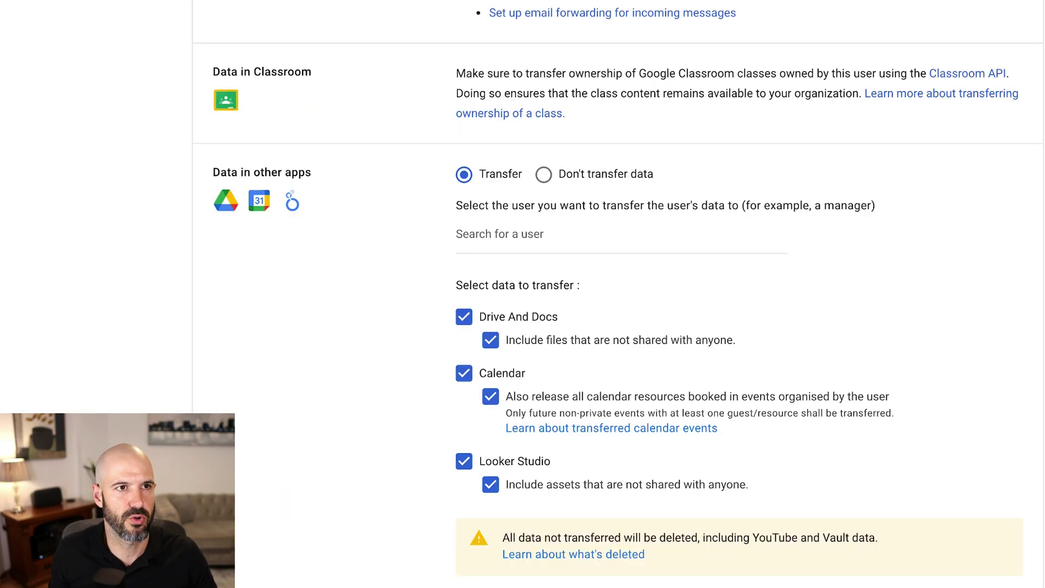
# Step: Choose the recipient for the deleted user's transferred data
pyautogui.click(490, 240)
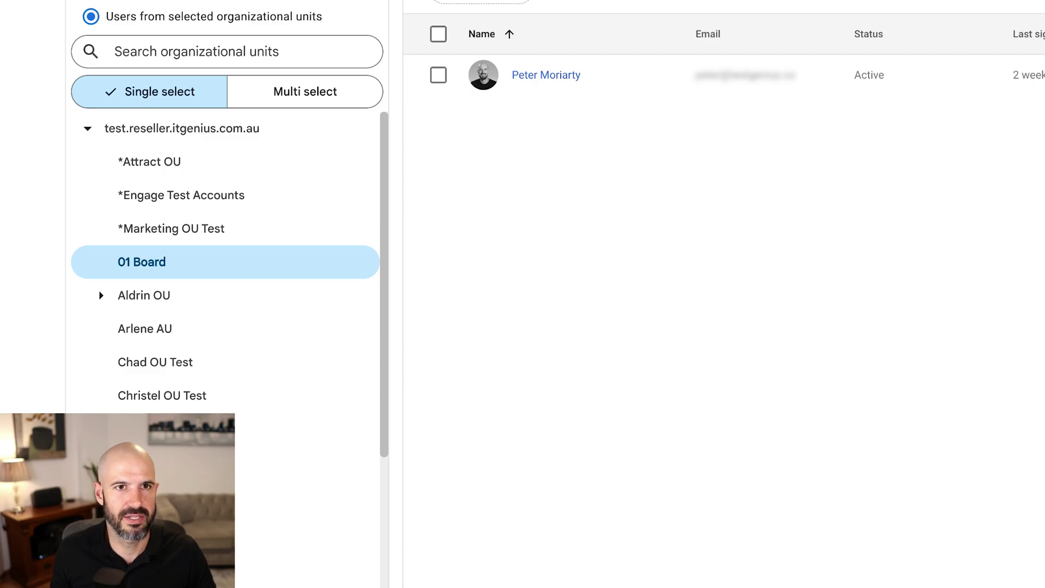
pyautogui.rightClick(308, 0)
# Step: Open the itGenius website from the bookmarks bar
pyautogui.click(656, 235)
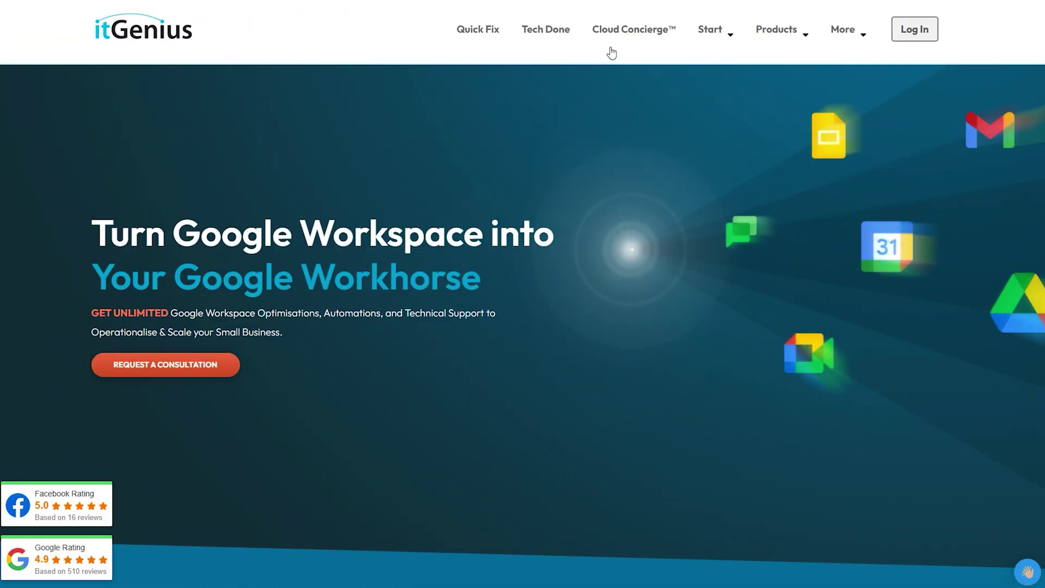
# Step: Open Cloud Concierge and jump to the Starter $149, Growth $247 and Scale $625 plans
pyautogui.click(632, 33)
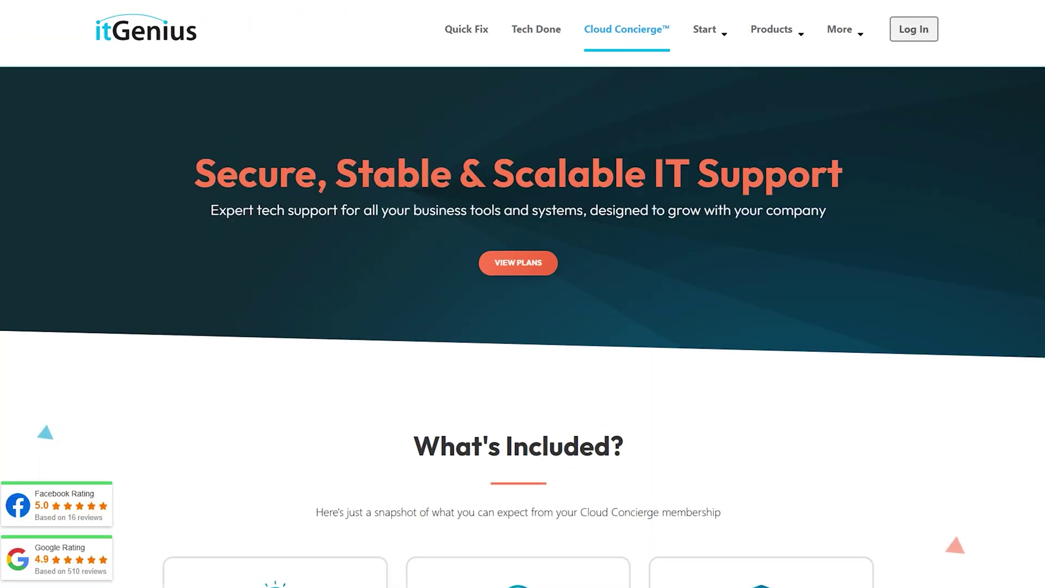
pyautogui.scroll(-8, 523, 294)
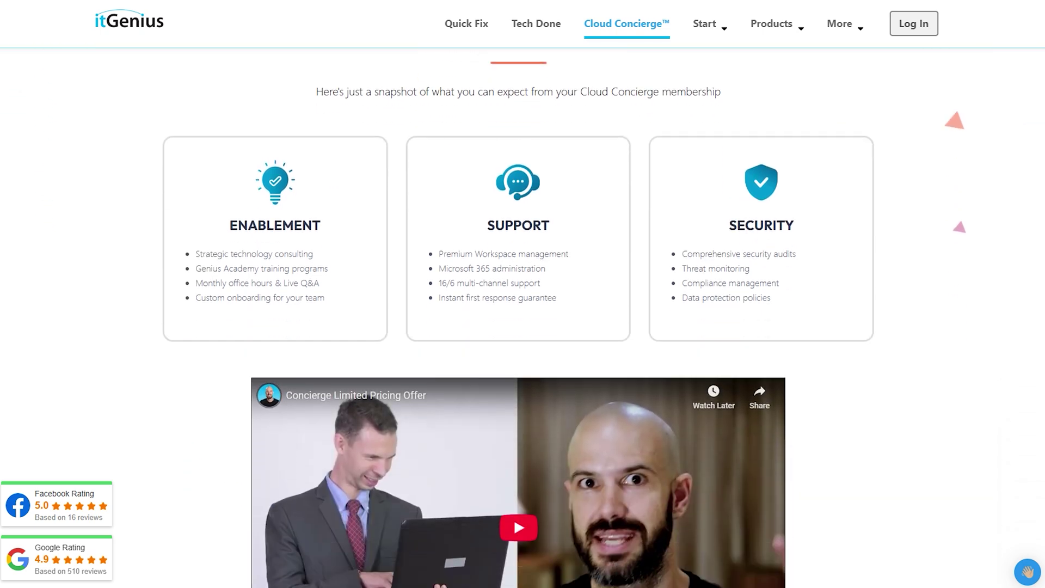
pyautogui.scroll(-2, 523, 294)
pyautogui.scroll(-12, 902, 159)
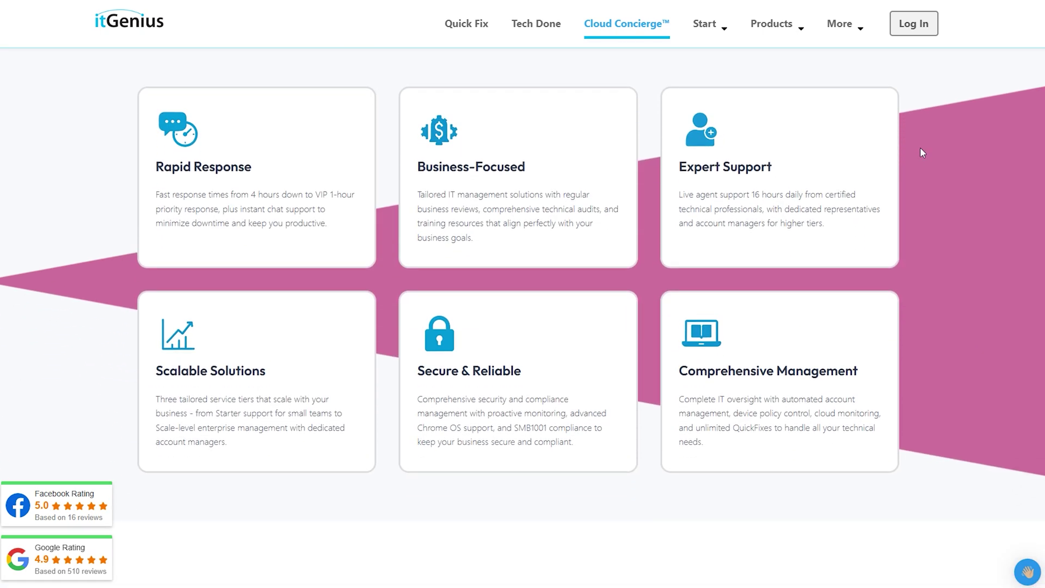
pyautogui.scroll(-14, 921, 152)
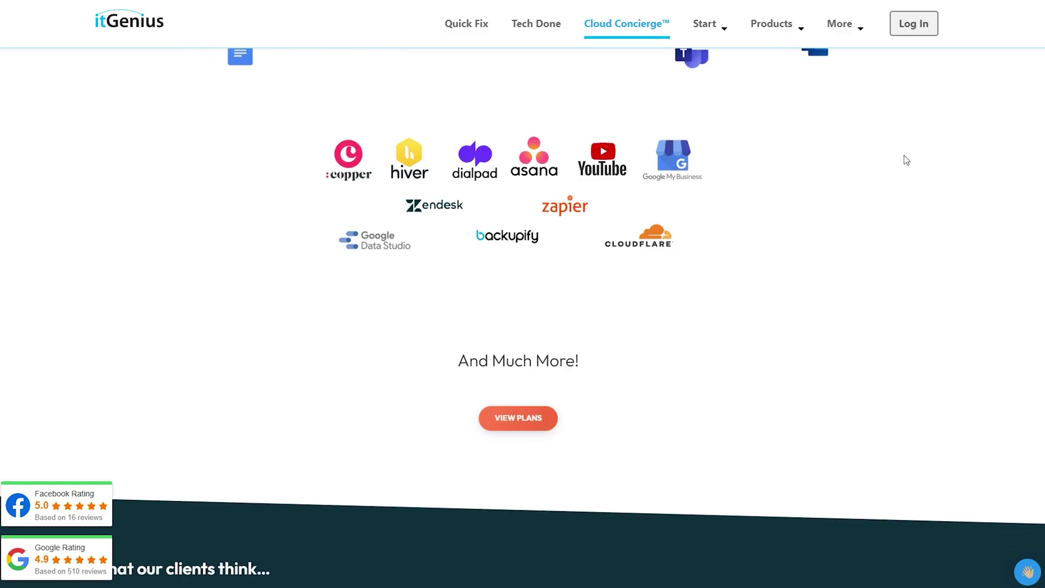
pyautogui.click(531, 419)
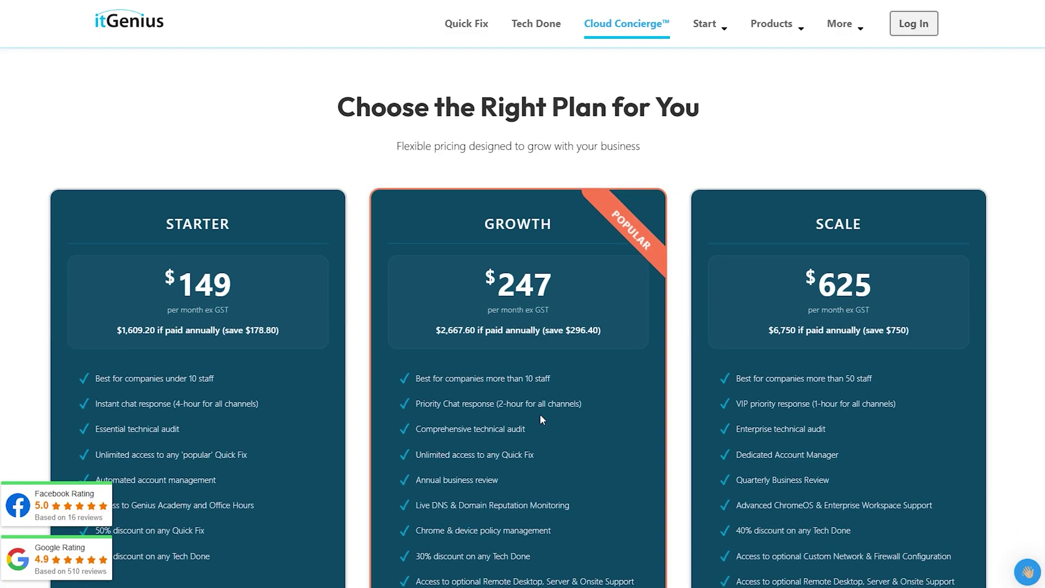
pyautogui.scroll(-2, 540, 417)
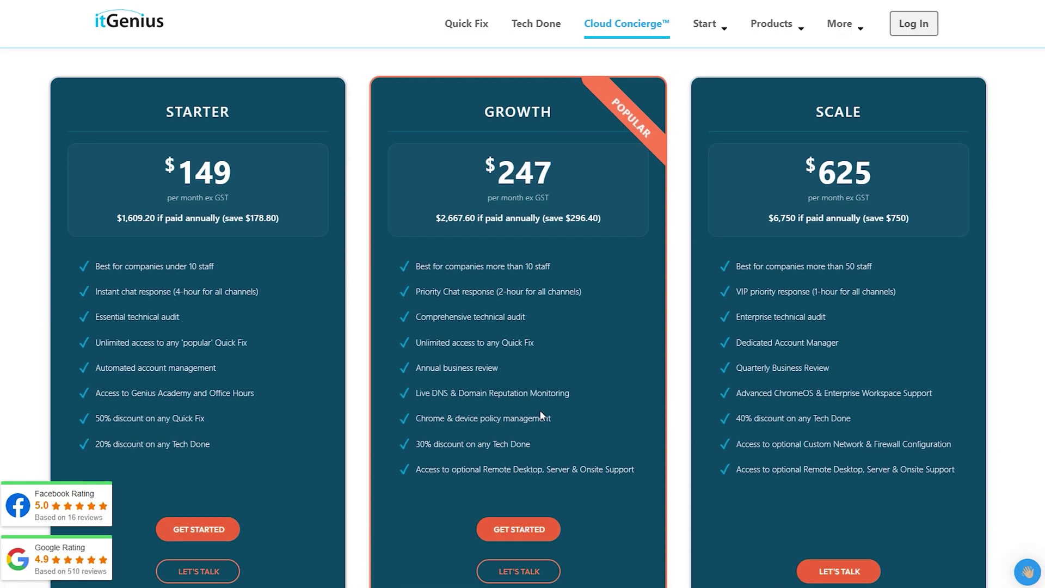